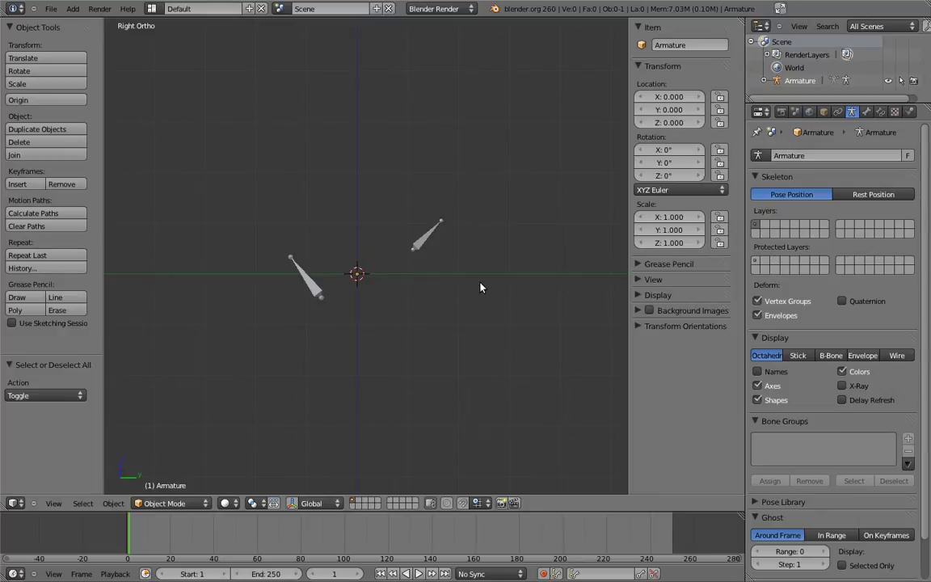
- Inspect the child bone's local axes in Edit Mode up close, from an angle and in the right view
right_click(424, 242)
key("Tab")
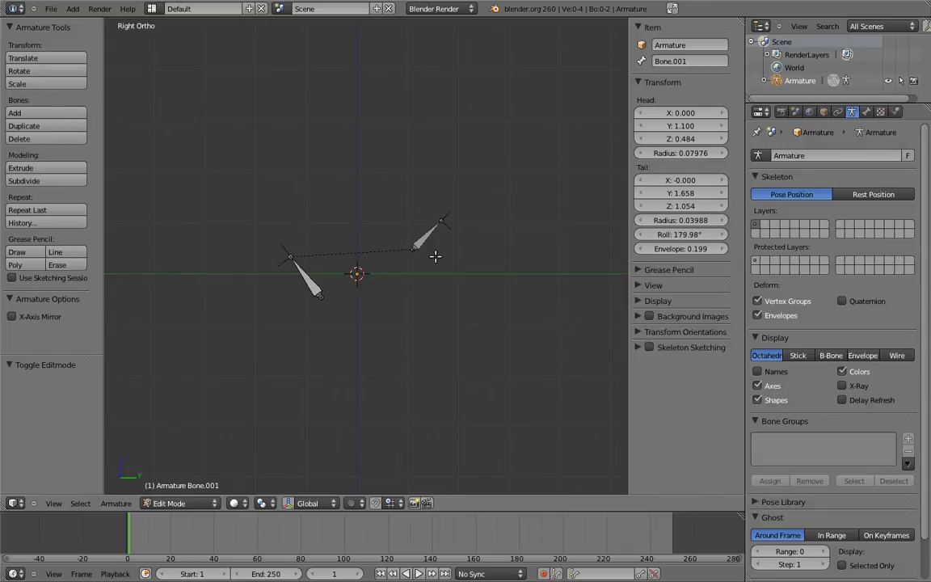
right_click(426, 236)
scroll(450, 257, "up", 6)
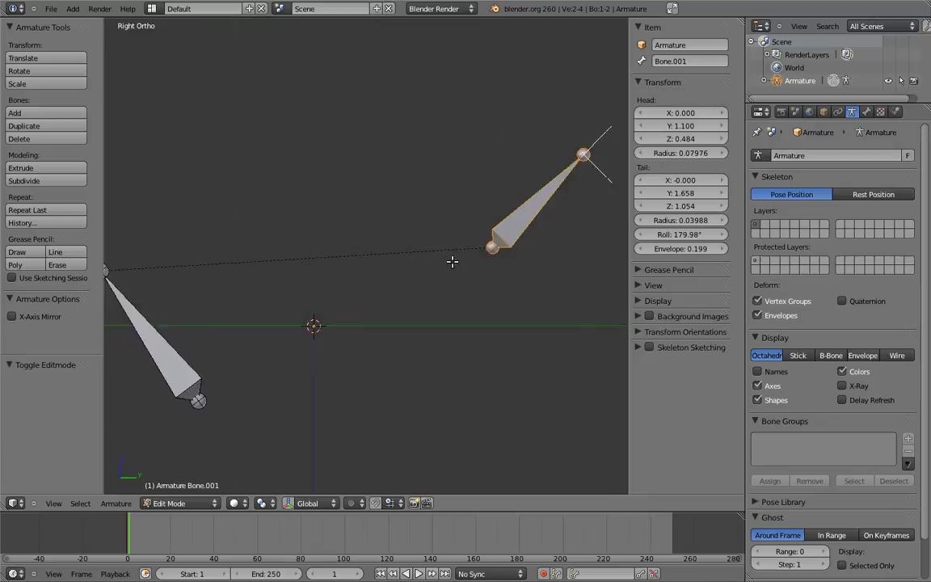
middle_click_drag(452, 261, 468, 326)
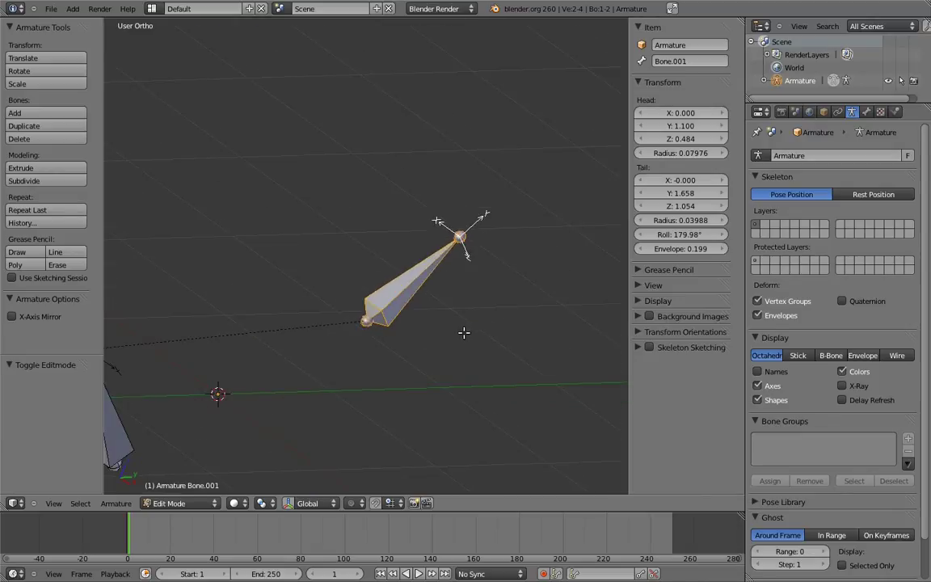
key("KP_3")
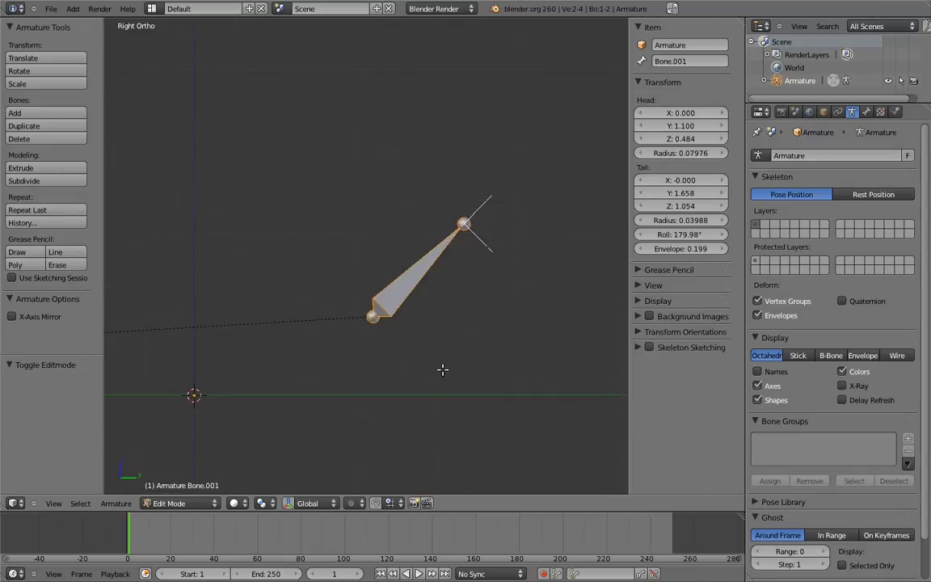
scroll(443, 370, "down", 6)
middle_click_drag(455, 283, 516, 280, "shift")
- In Pose Mode, slide the child bone along its local Y axis to about 1.08
key("ctrl+Tab")
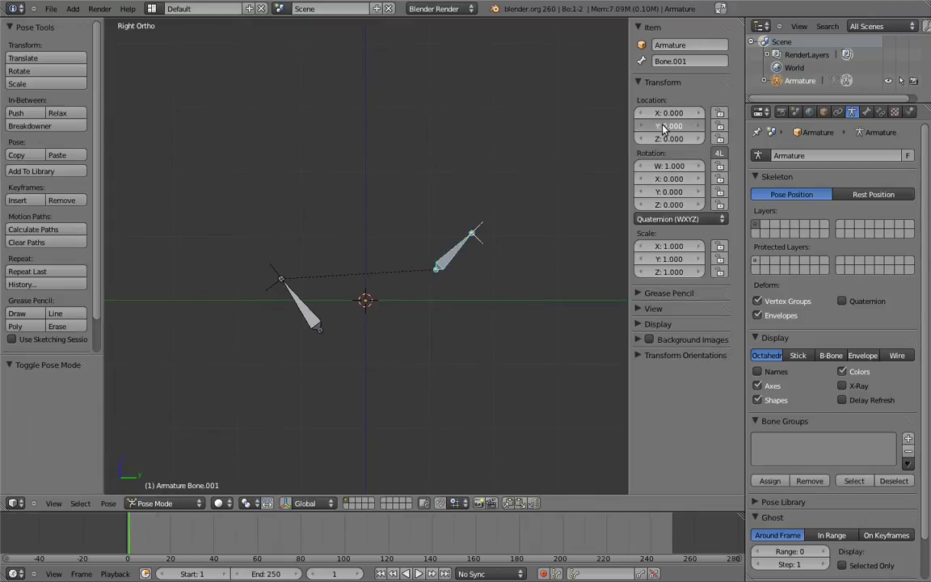
mouse_move(663, 129)
left_mouse_down()
mouse_move(672, 129)
mouse_move(656, 139)
mouse_move(679, 139)
left_mouse_up()
scroll(557, 220, "down", 3)
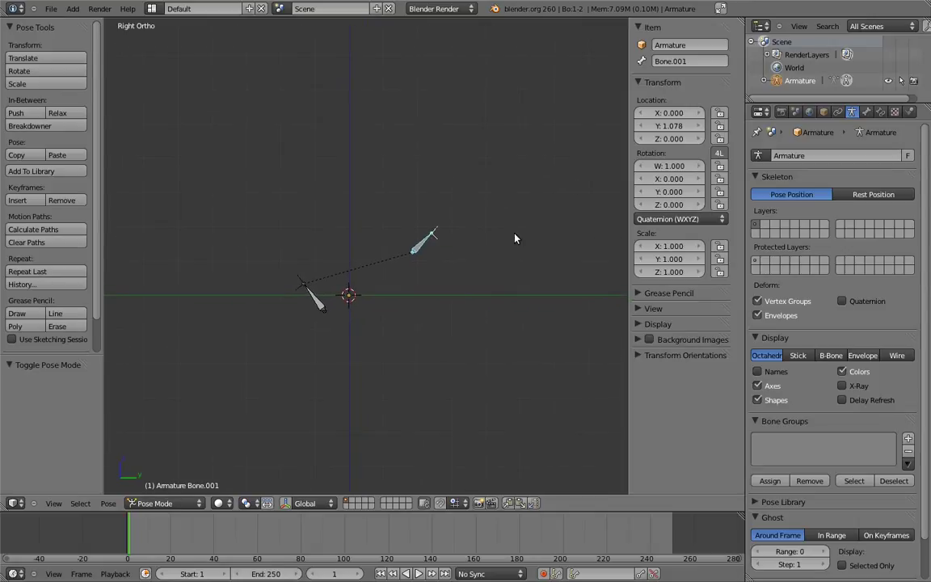
- Rotate the child bone about -122° in the right view and slide its local Y location to about 0.79
key("r")
left_click(378, 190)
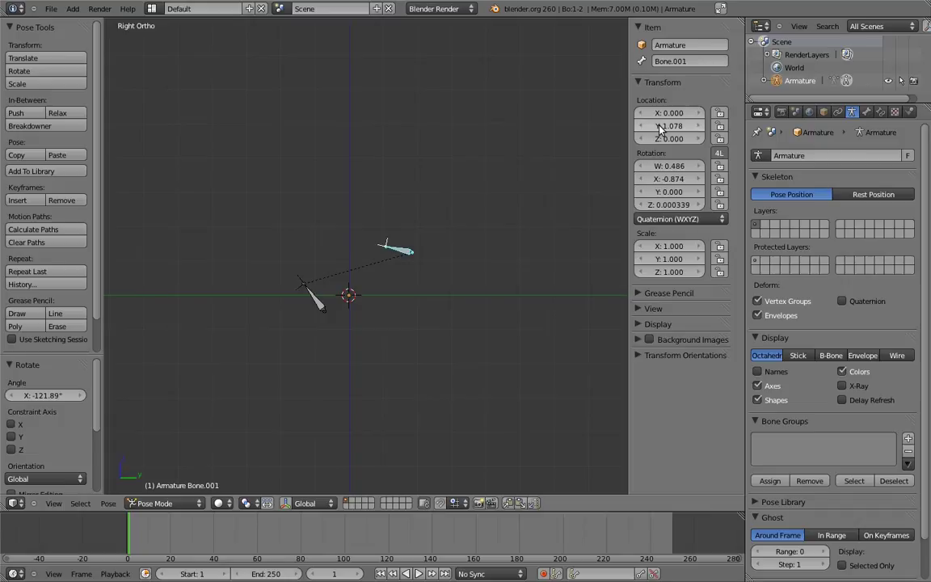
left_click_drag(661, 125, 580, 124)
- Clear the pose location and rotation of both bones
key("alt+g")
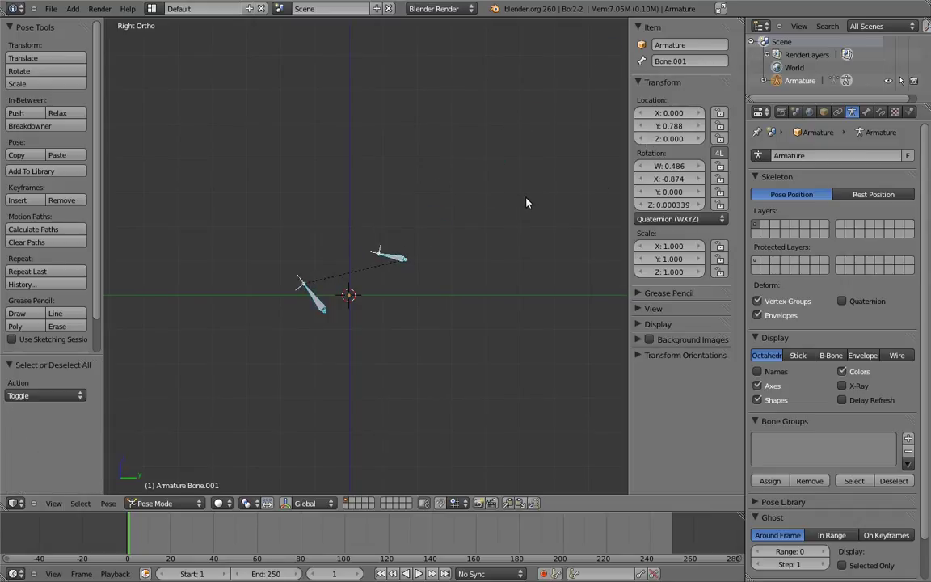
key("alt+r")
key("ctrl+Tab")
key("ctrl+Tab")
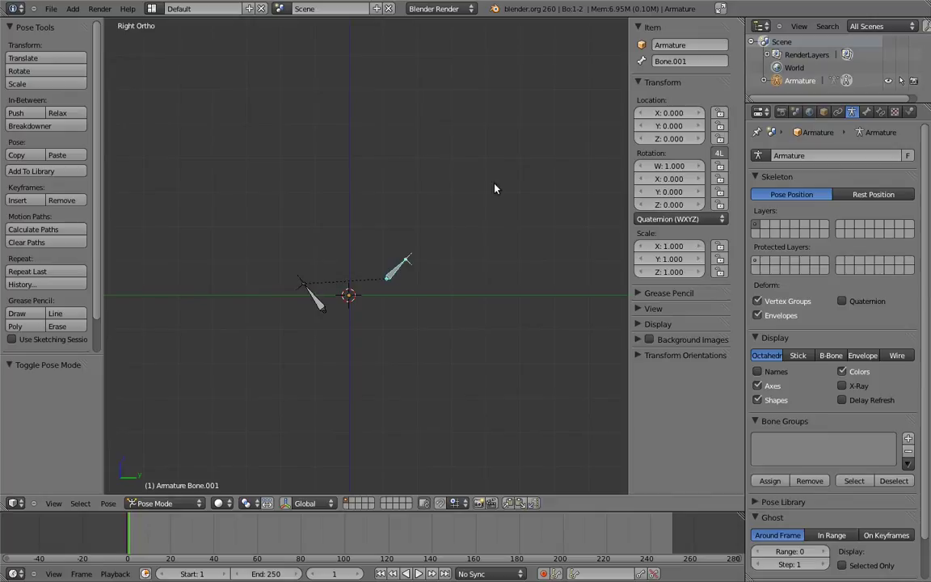
- Set the child bone's pose Y location to 3
left_click(675, 126)
type("3")
key("Return")
- Rotate the child bone's rest orientation about -92° in Edit Mode, and return to Pose Mode
key("Tab")
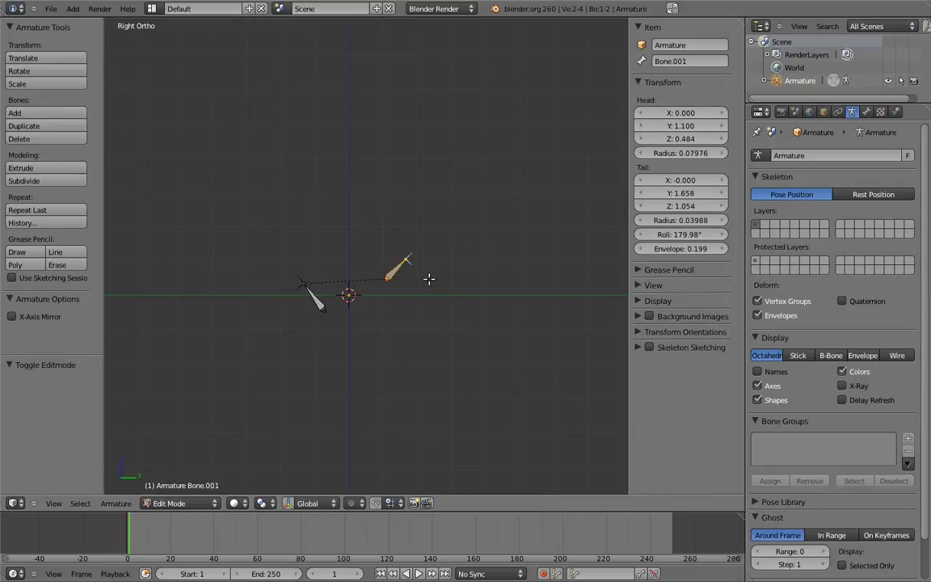
key("r")
left_click(375, 222)
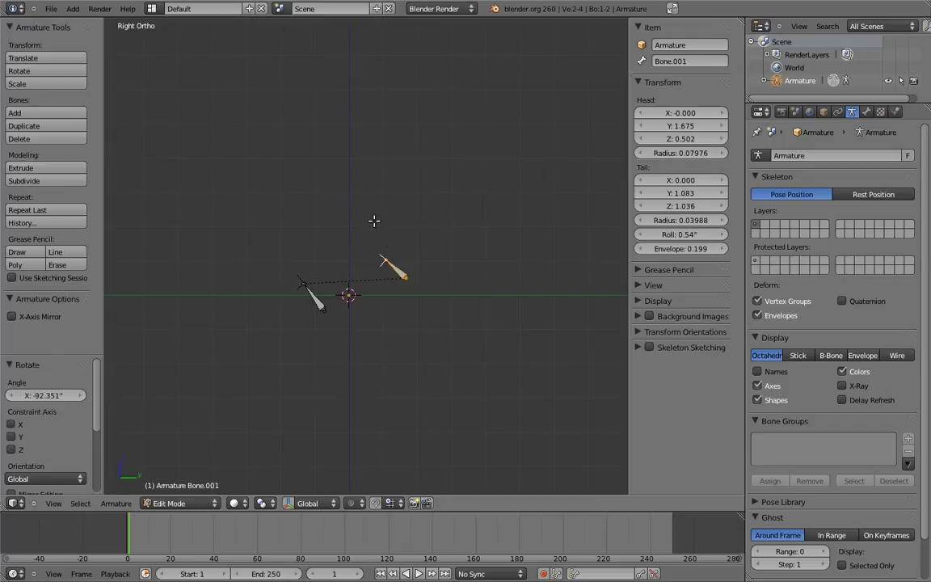
key("Tab")
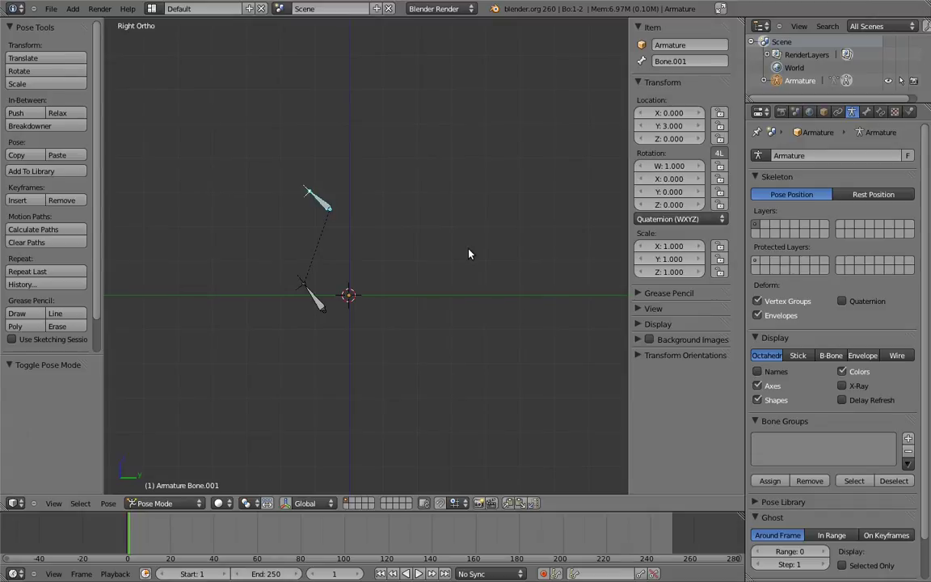
- Clear the child bone's pose location and rotation
key("e")
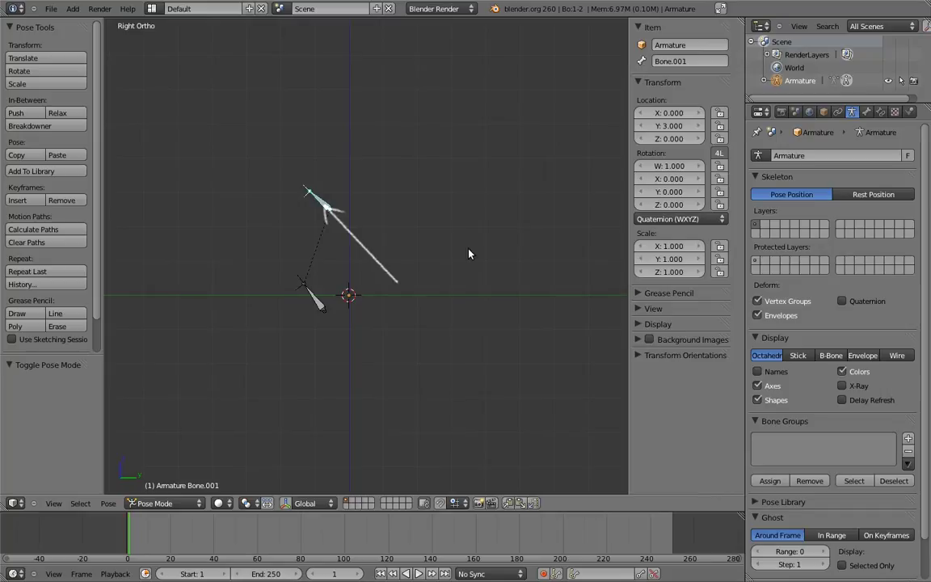
key("e")
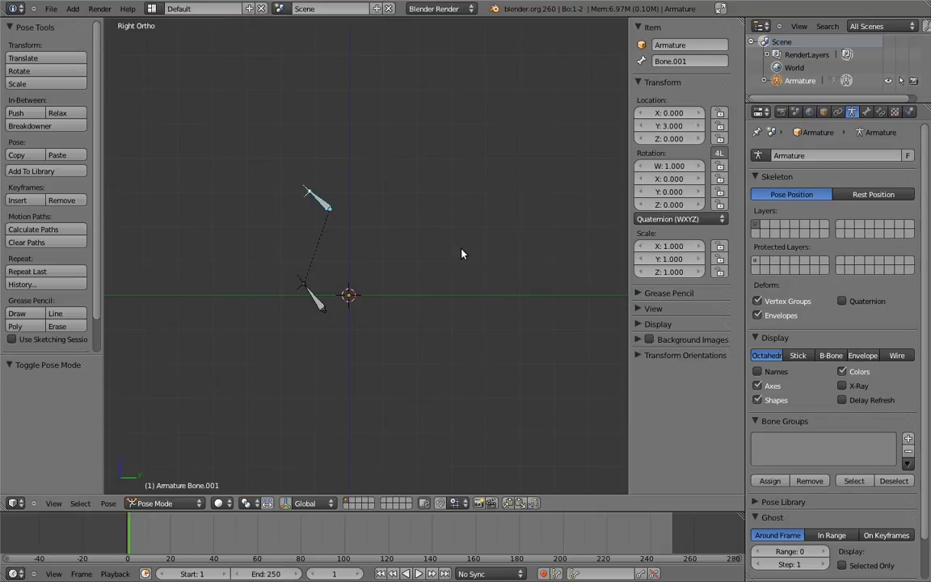
key("alt+g")
key("alt+r")
- Change the child bone's rotation mode to XYZ Euler and rotate it about 57° around its Y axis
left_click(667, 219)
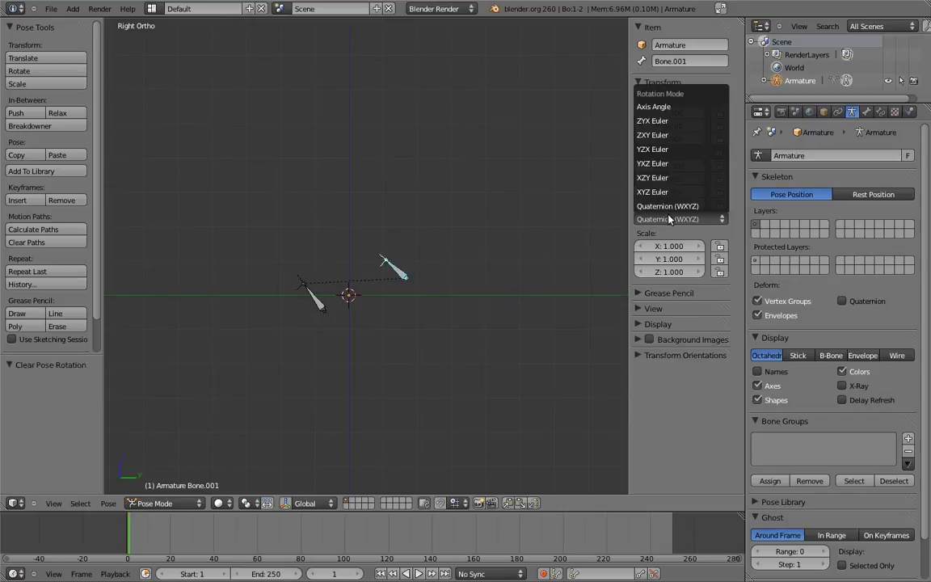
left_click(663, 197)
left_click_drag(652, 178, 602, 221)
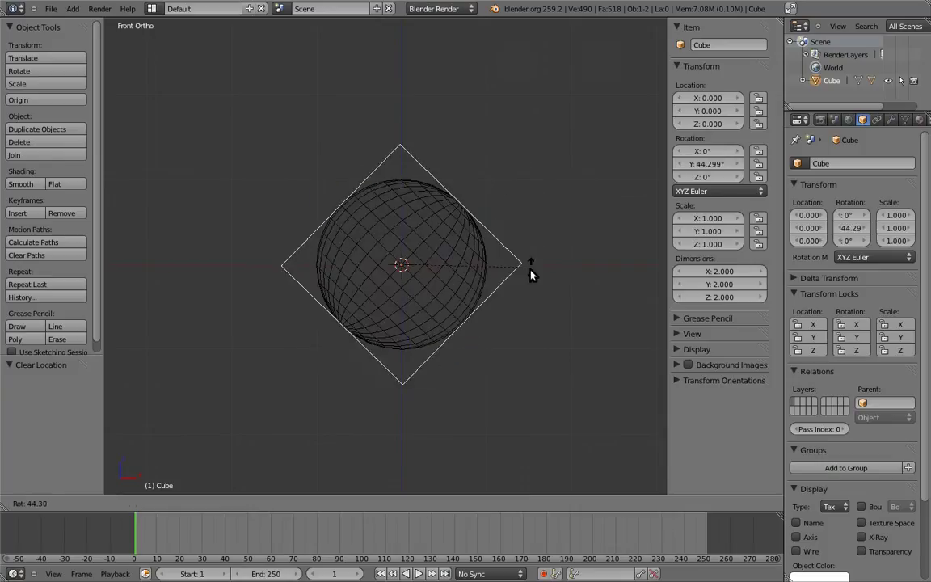
- Rotate the cube about 45° around Y and slide its child ball to about 0.24 on its local X axis
left_click(531, 267)
key("bracketright")
left_click_drag(706, 98, 700, 118)
- Reset the child ball's X location to 0
left_click(717, 98)
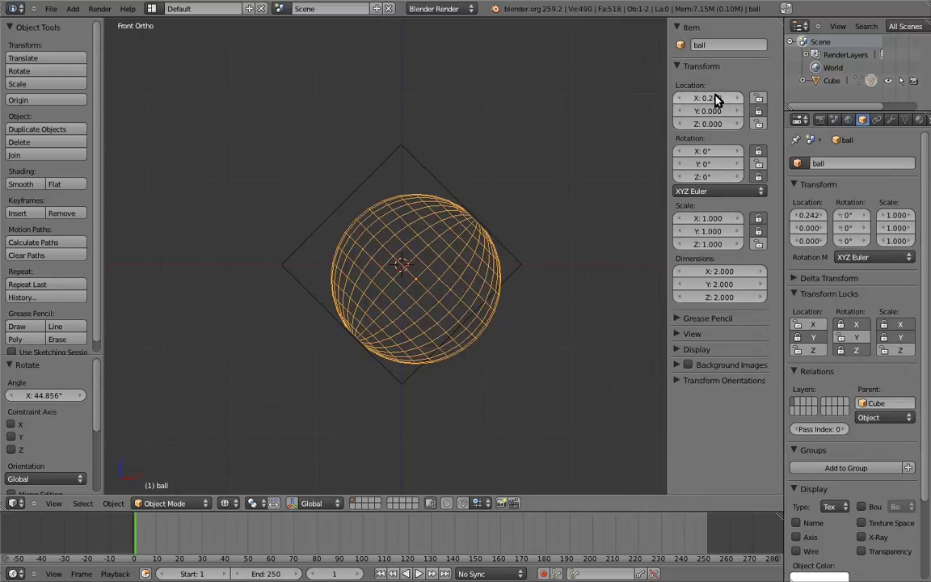
type("0")
key("Return")
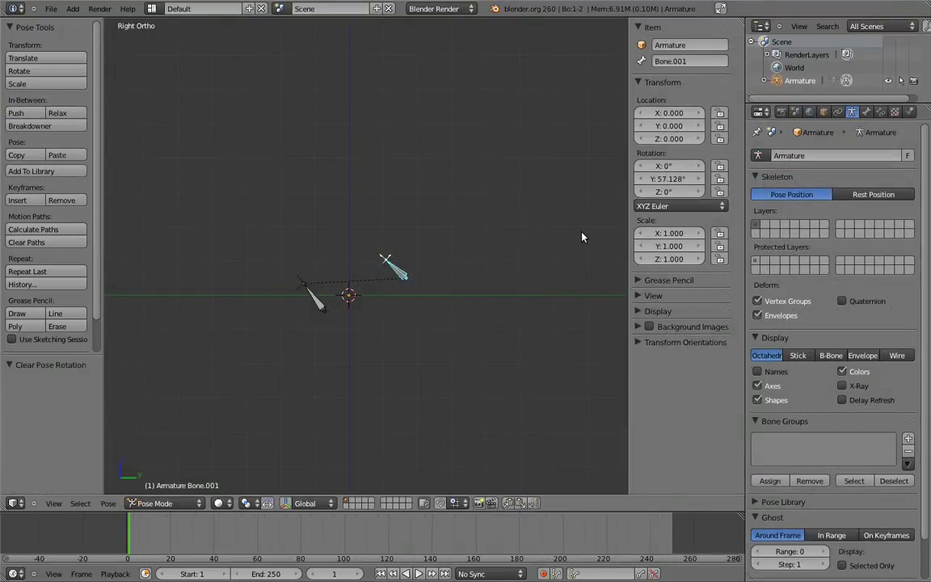
- Rotate the armature's parent bone about 125° in the right view
right_click(313, 299)
key("r")
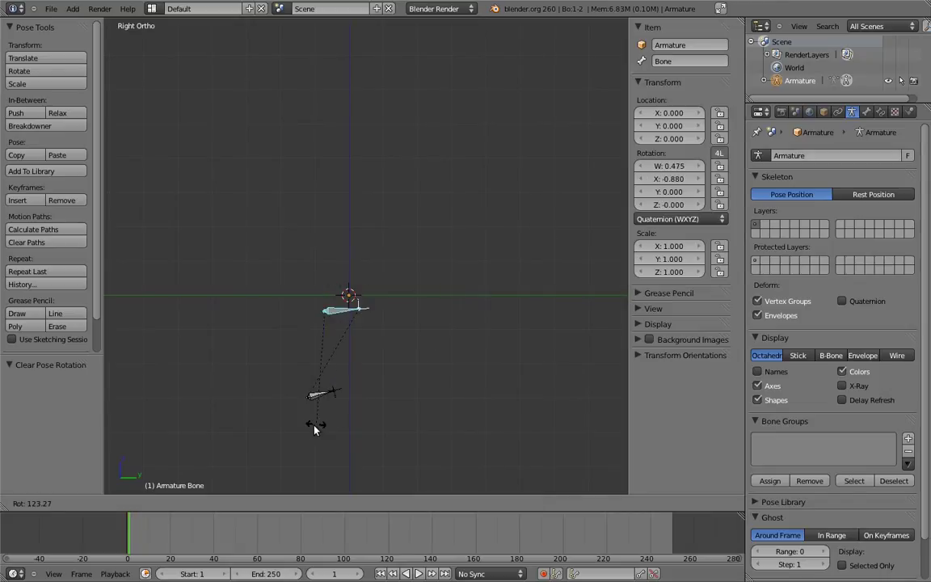
left_click(315, 424)
- Slide the child bone back and forth along its local Y axis
right_click(324, 392)
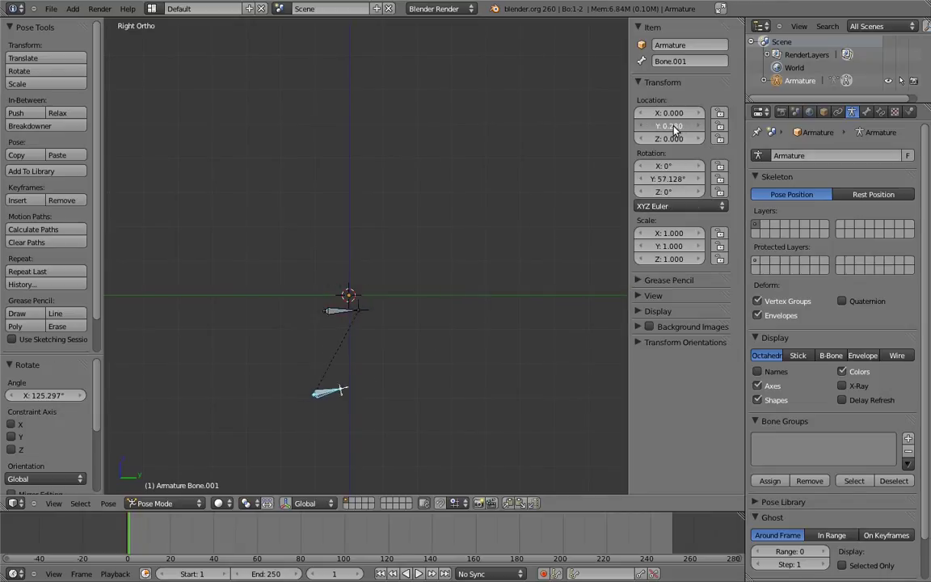
mouse_move(675, 130)
left_mouse_down()
mouse_move(687, 128)
mouse_move(671, 130)
left_mouse_up()
left_click_drag(671, 129, 657, 137)
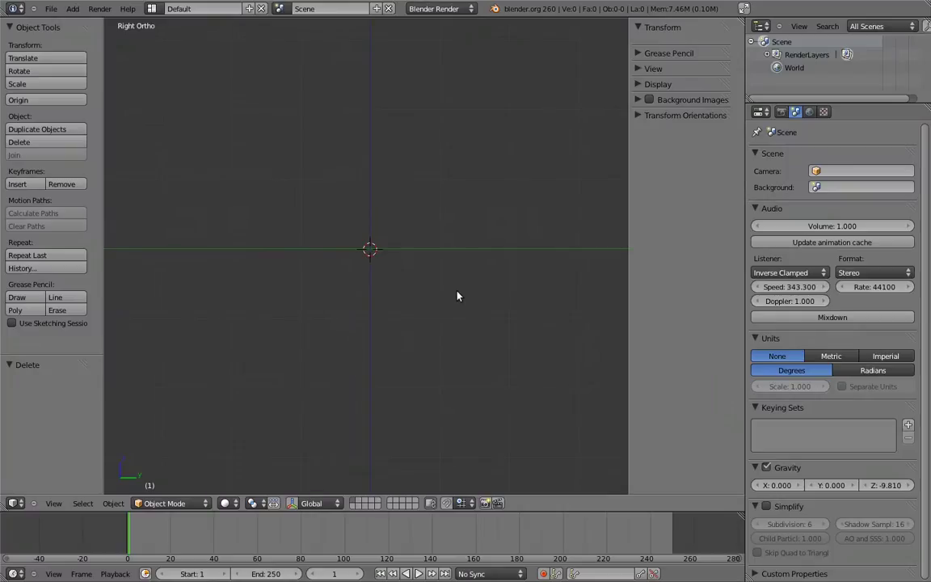
- Add a single-bone armature and, in Edit Mode, a second bone just above the first along Z
key("shift+a")
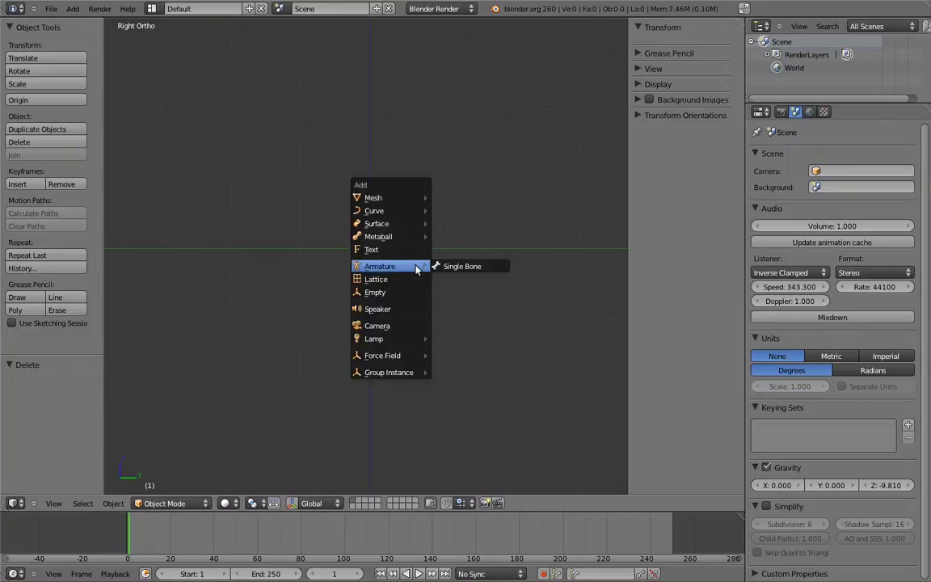
left_click(469, 266)
key("Tab")
left_click(370, 162)
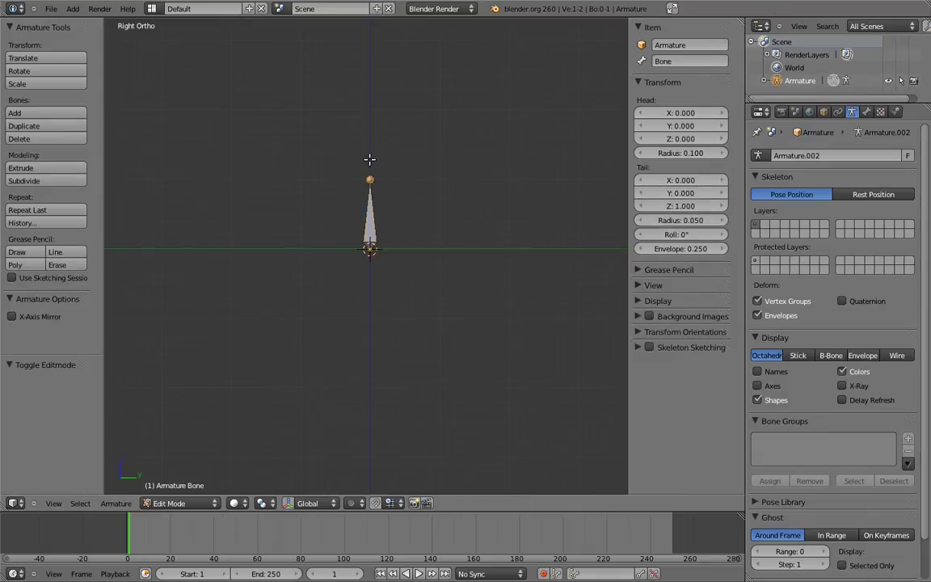
key("shift+a")
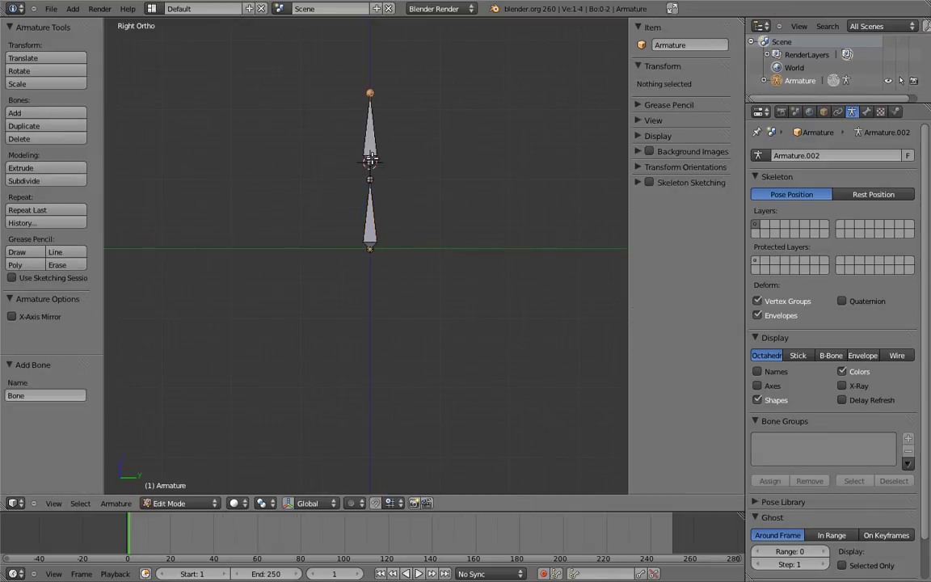
- Parent the upper bone to the lower bone with Keep Offset
right_click(369, 142)
right_click(377, 215, "shift")
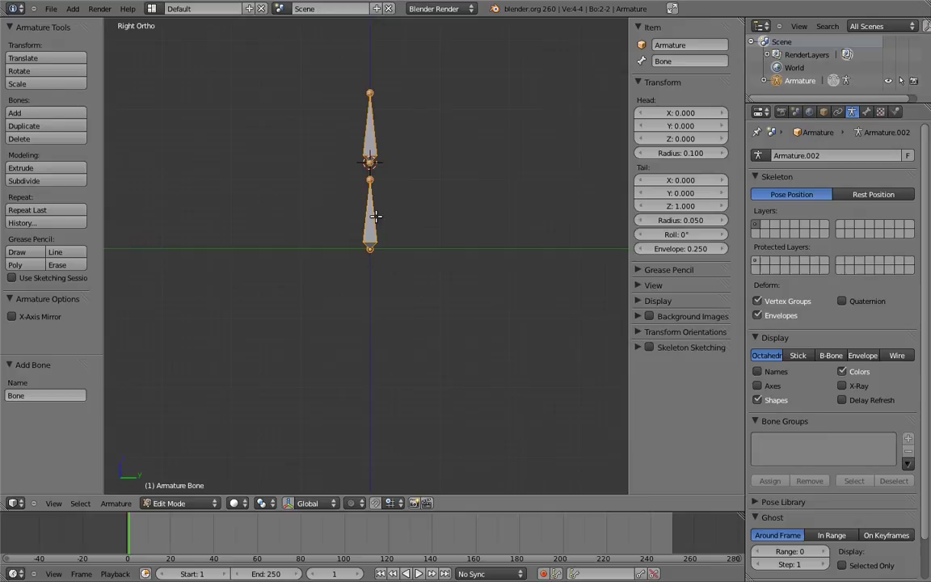
key("ctrl+p")
left_click(375, 217)
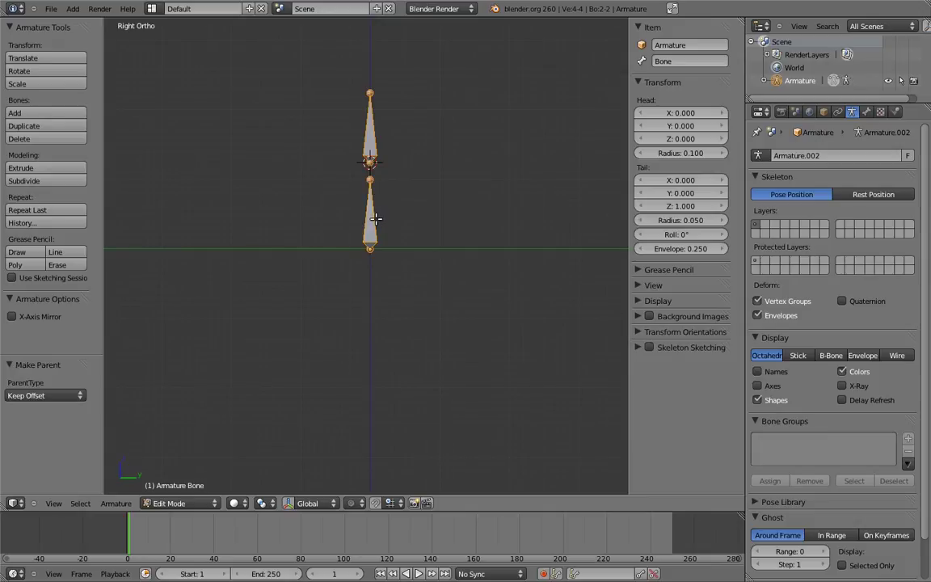
- Rotate both bones together by -90° with the child bone active
right_click(373, 123, "shift")
right_click(373, 123, "shift")
key("r")
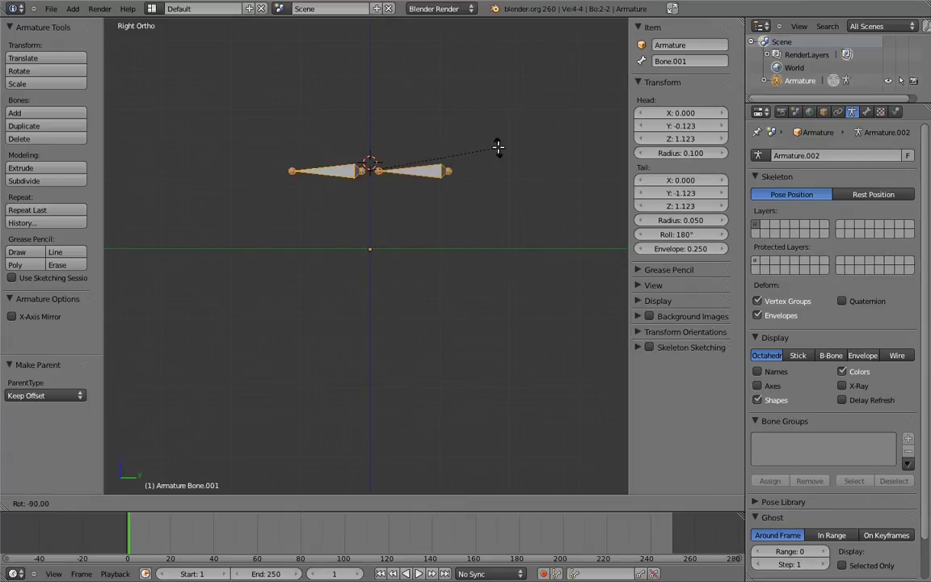
left_click(499, 147)
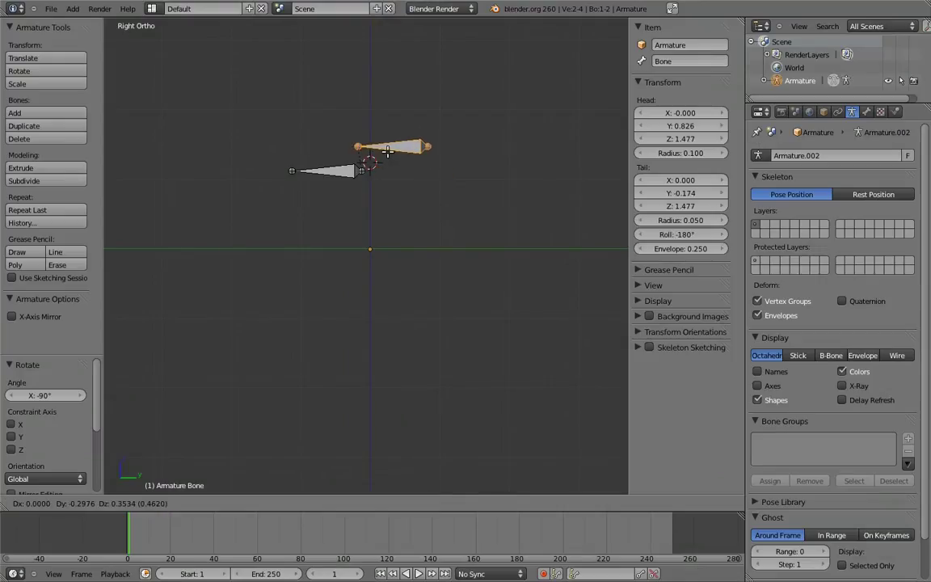
- Move the parent bone about -0.35 in Y and 0.4 in Z, and both bones together about -0.19 in Y and -1.07 in Z
left_click(386, 150)
right_click(365, 173, "shift")
key("g")
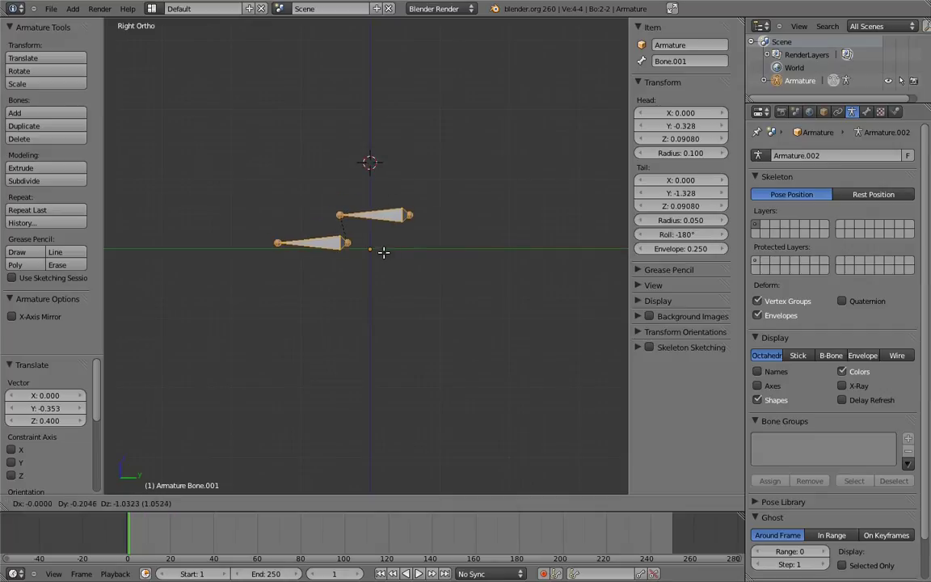
left_click(384, 254)
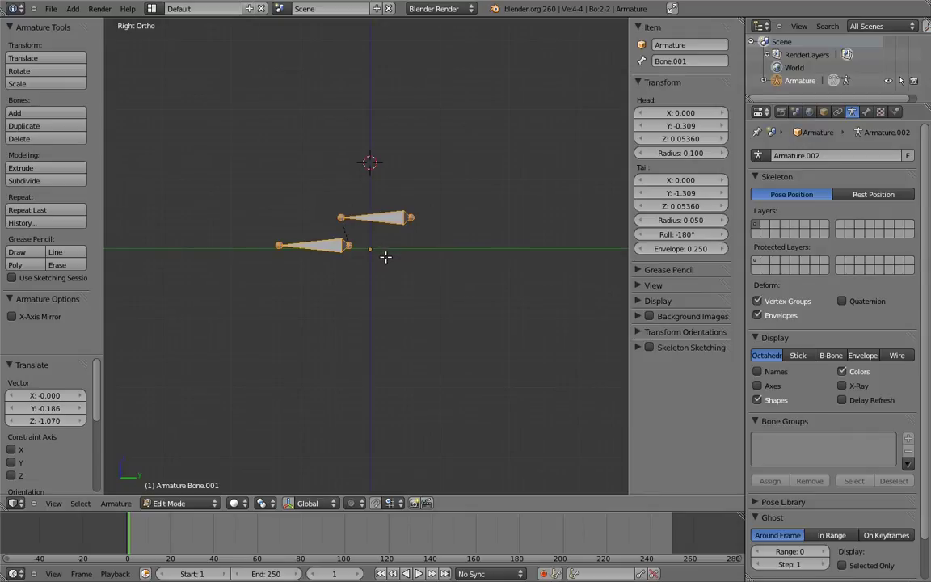
- Display the bone axes on the armature
left_click(757, 386)
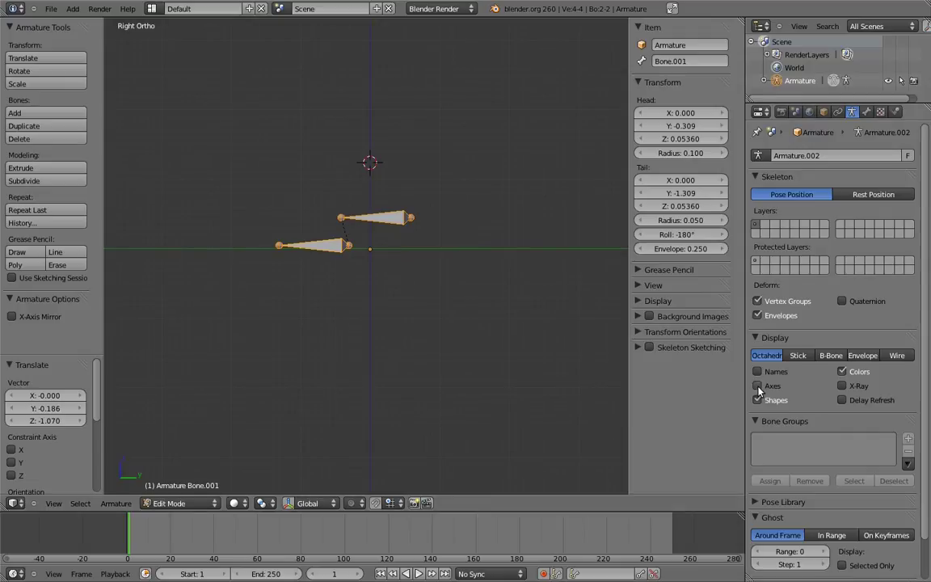
middle_click_drag(353, 216, 392, 280, "shift")
scroll(365, 287, "up", 3)
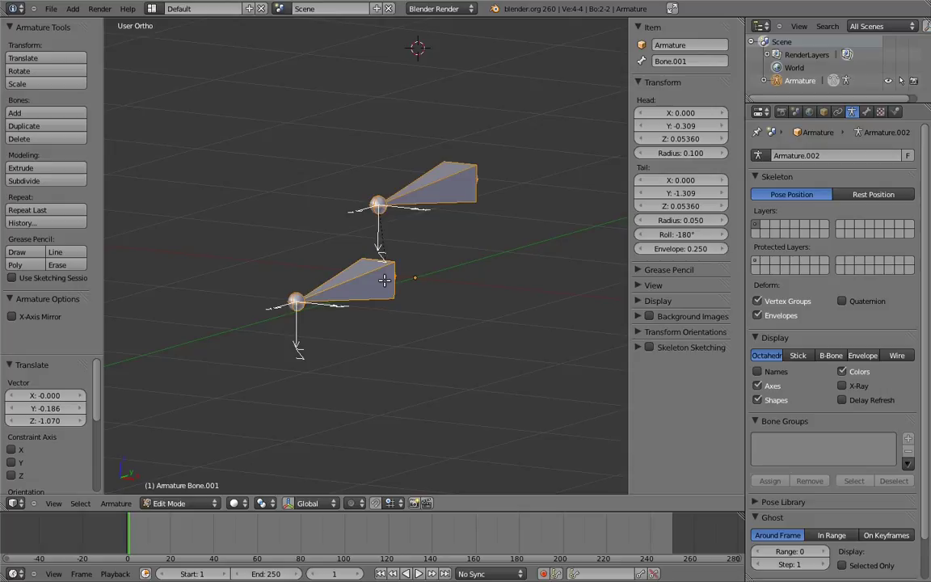
- Roll the parent bone until its roll angle is 0°
right_click(422, 193)
key("ctrl+r")
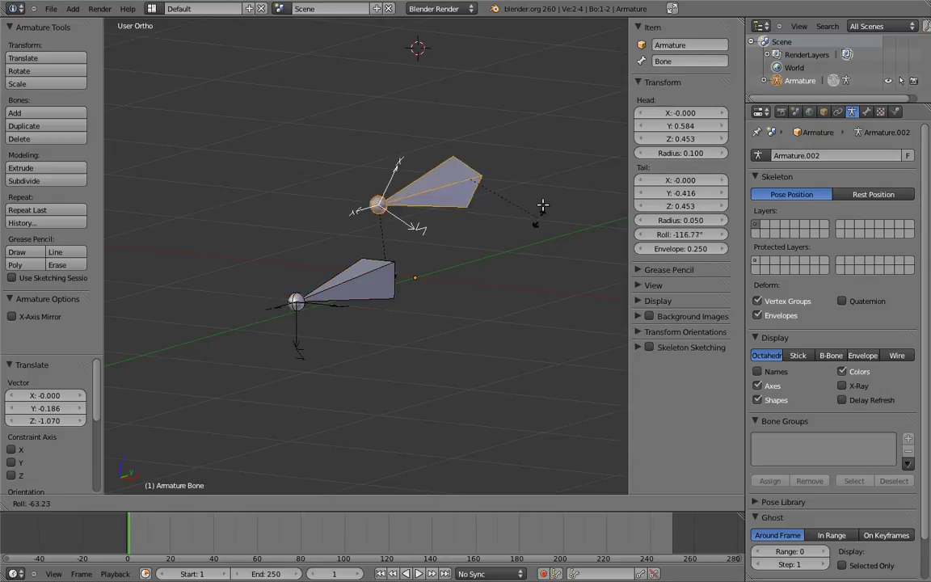
left_click(472, 102)
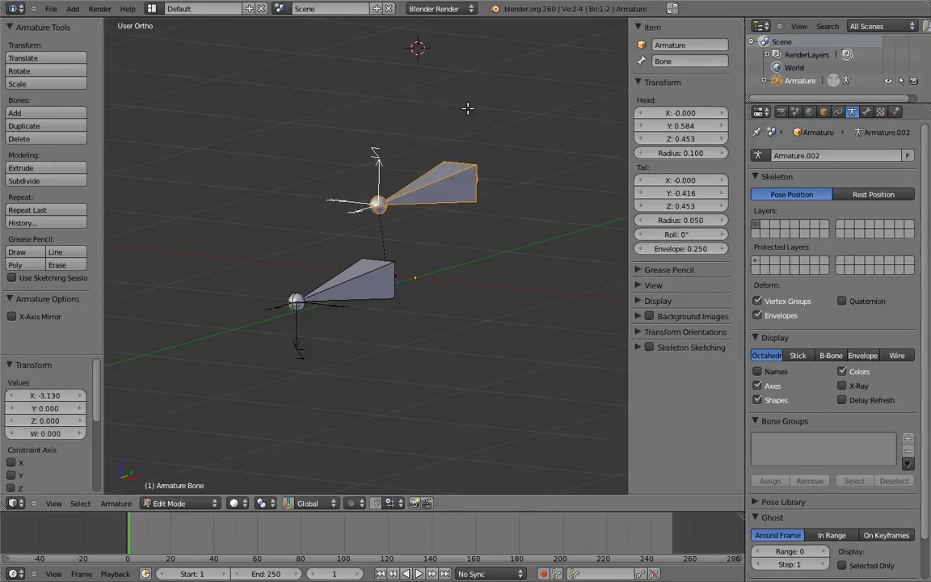
- Roll the child bone until its local axes line up with the parent bone's, and switch the armature to Pose Mode
right_click(356, 286)
key("shift+KP_1")
key("KP_1")
key("ctrl+r")
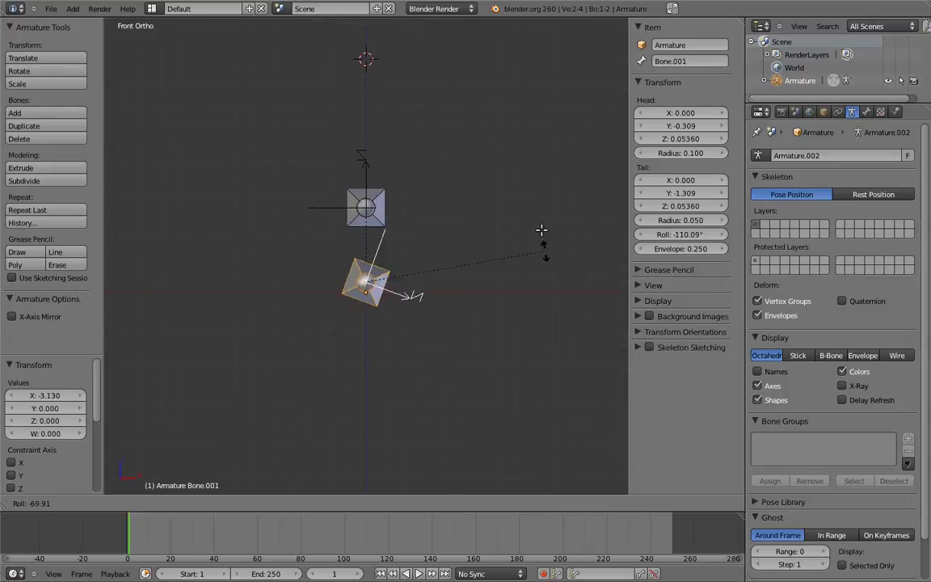
right_click(267, 113)
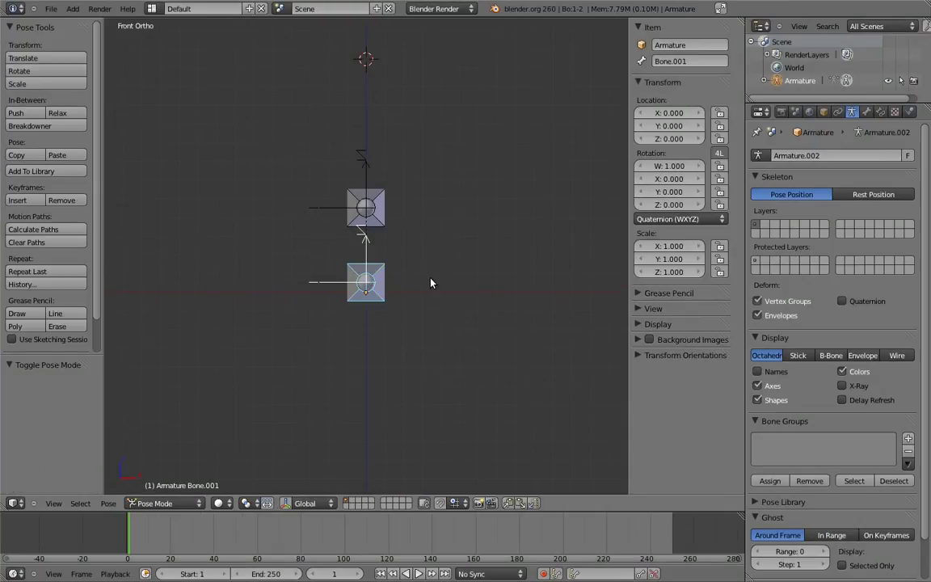
- Set the child bone's rotation mode to XYZ Euler and lock all its location axes and its Y and Z rotation
middle_click_drag(485, 218, 405, 264)
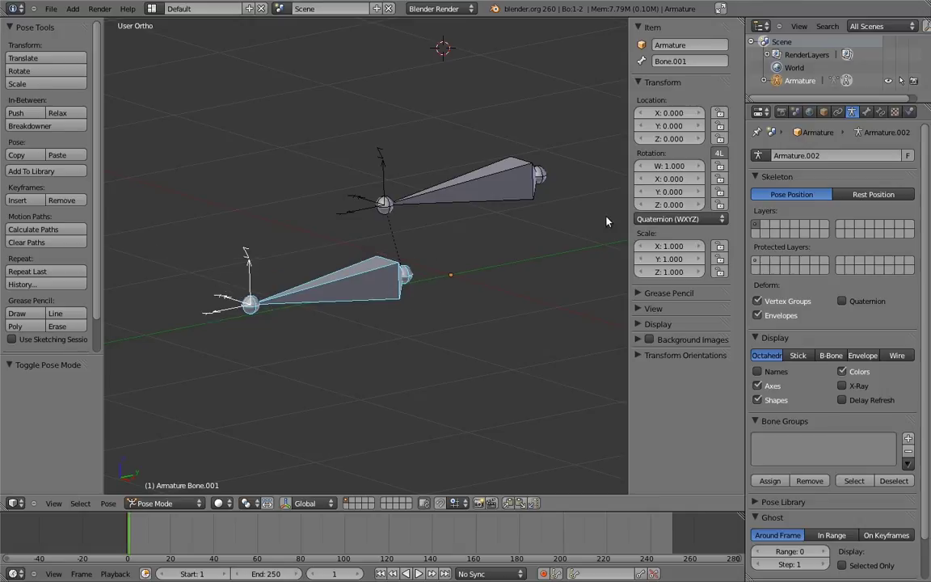
left_click(667, 218)
left_click(663, 194)
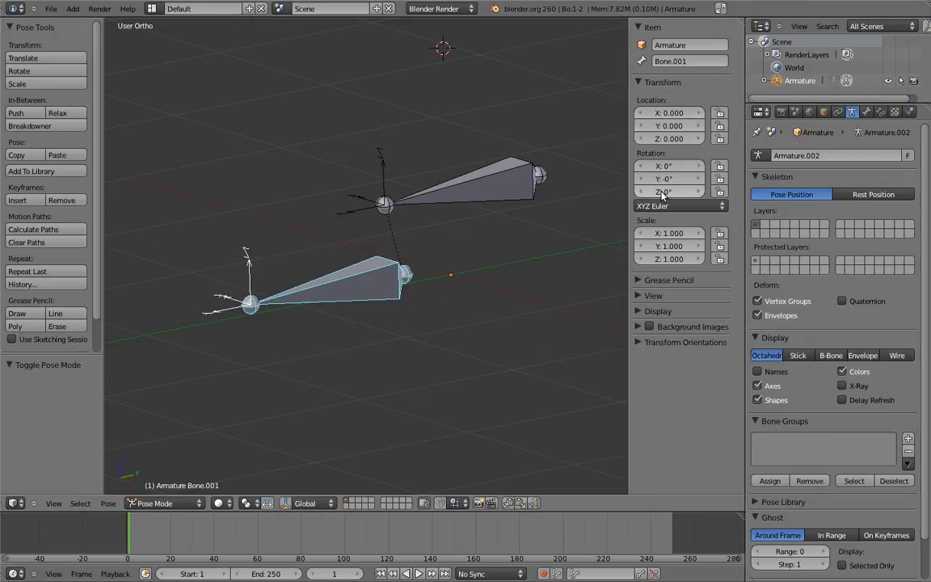
left_click(719, 179)
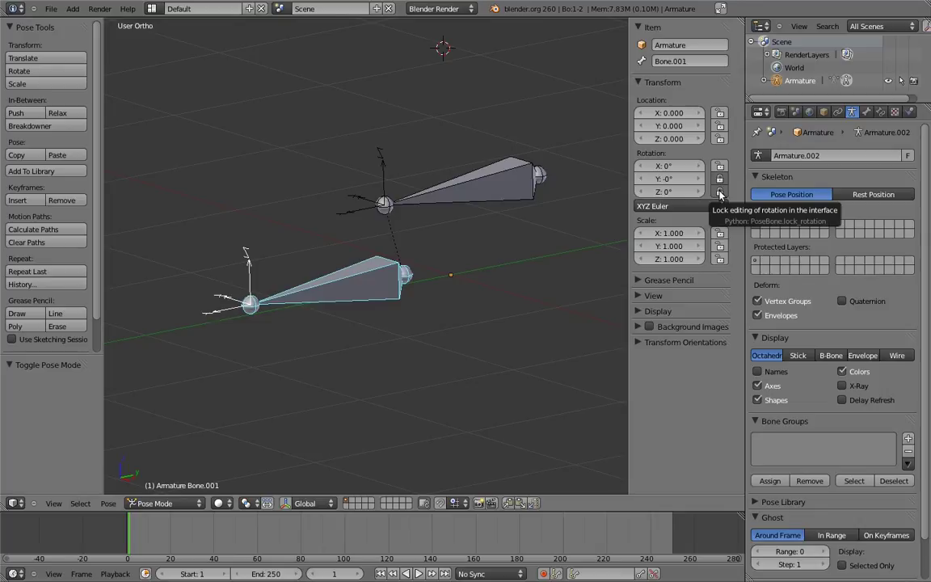
left_click(719, 191)
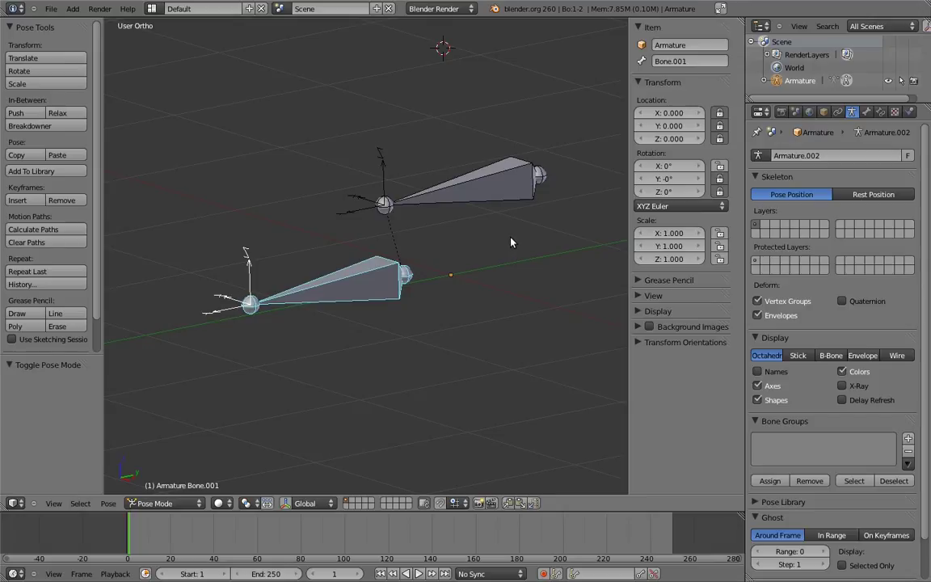
- Rotate the parent bone freely in the side view with the child bone attached
right_click(498, 184)
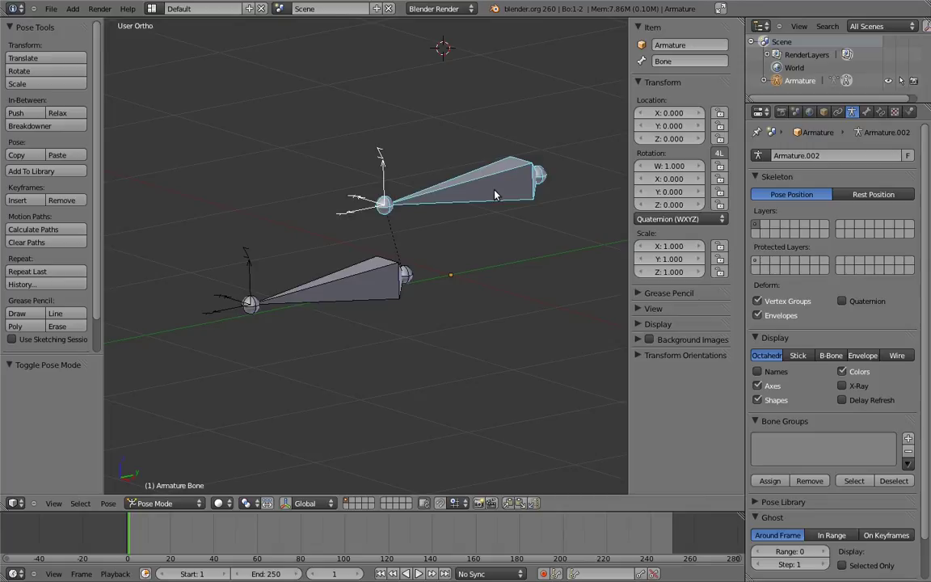
key("KP_3")
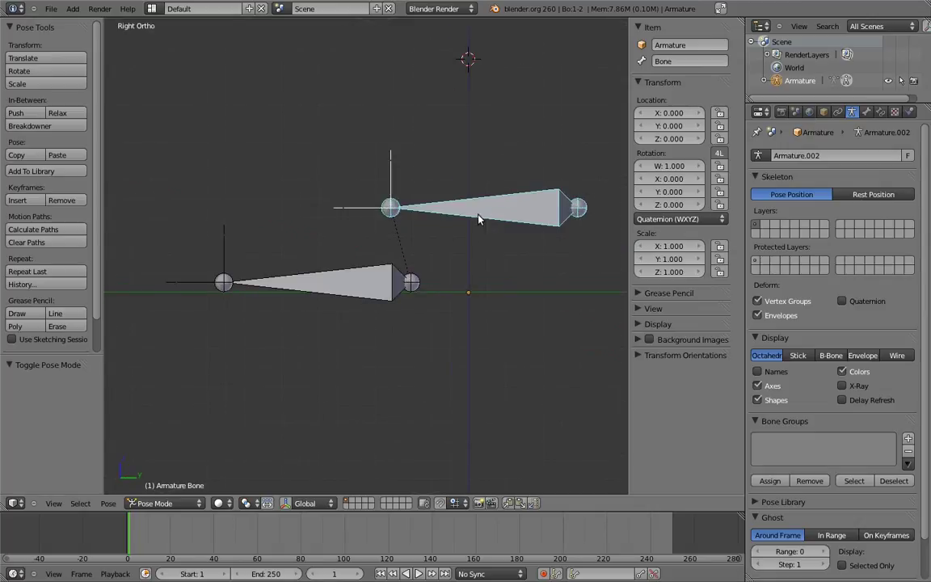
scroll(478, 219, "down", 4)
key("r")
key("r")
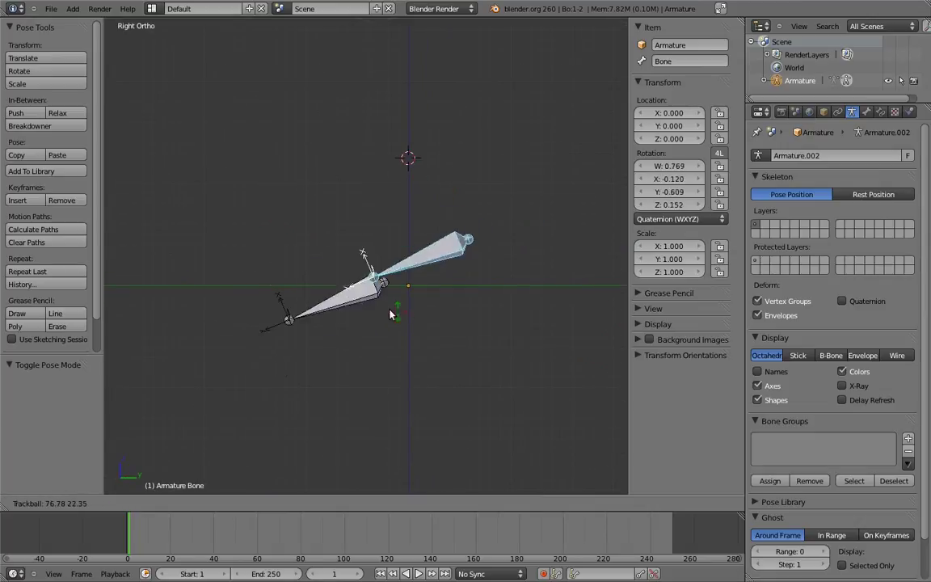
left_click(368, 259)
- Try rotating the child bone by about 12° around its only unlocked rotation axis, X
right_click(348, 275)
key("r")
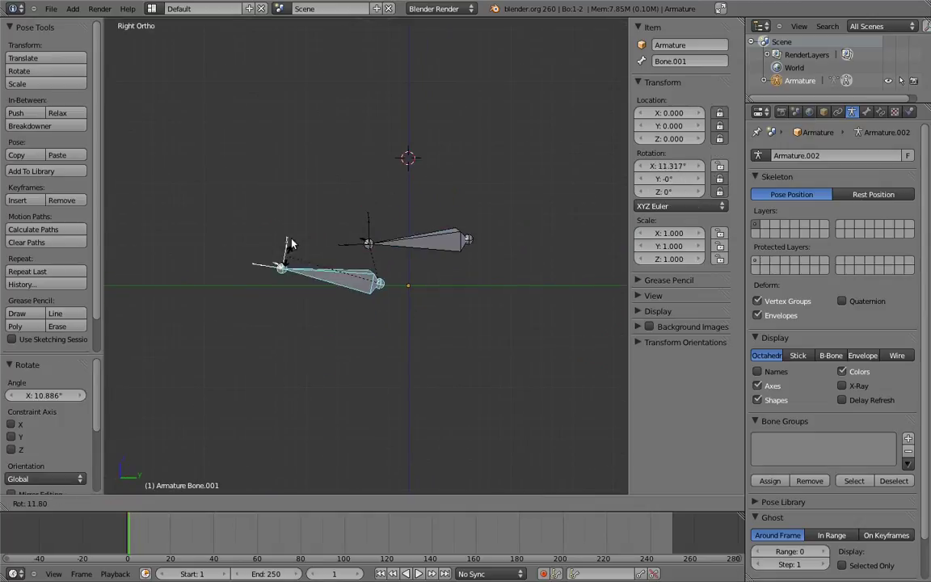
right_click(316, 307)
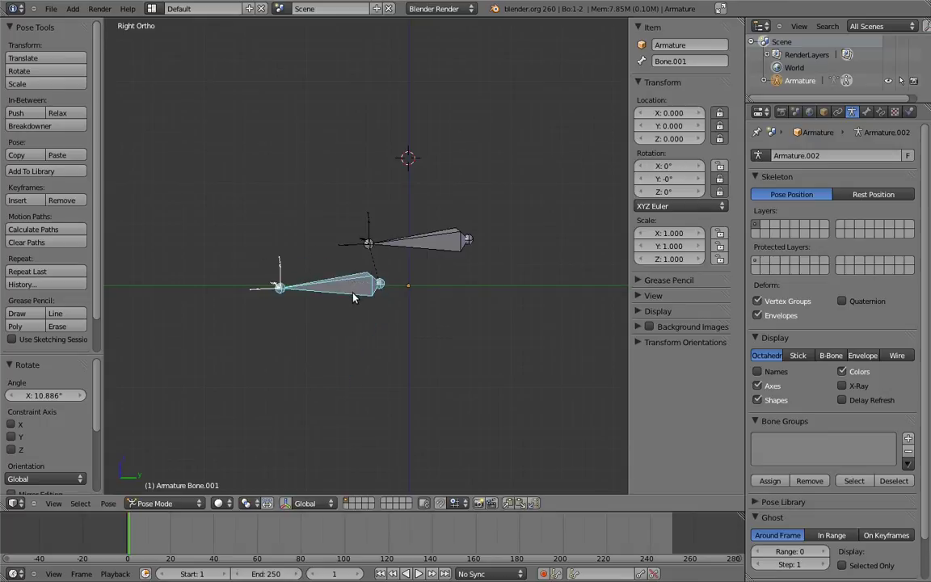